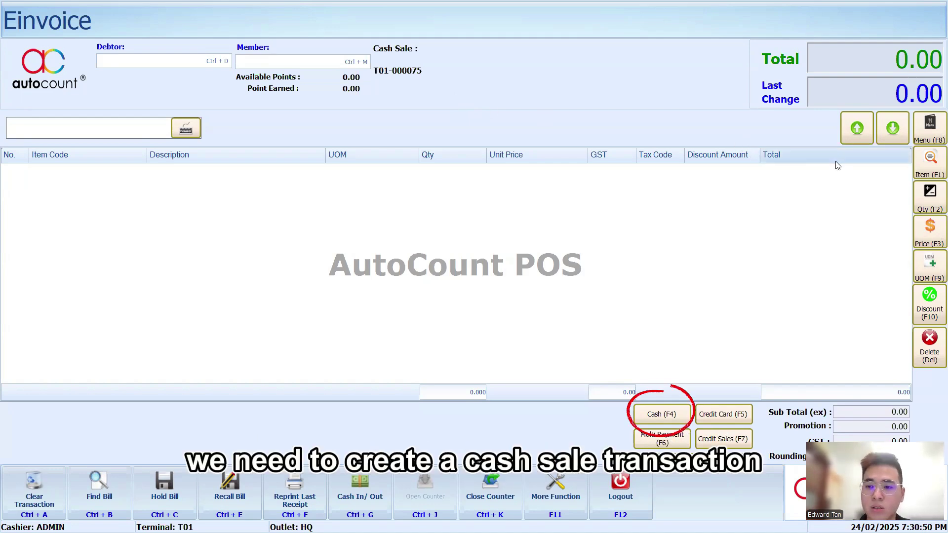
# Sell item 00004 testing for 100.00 cash with Print QR Submission ticked
pyautogui.click(922, 164)
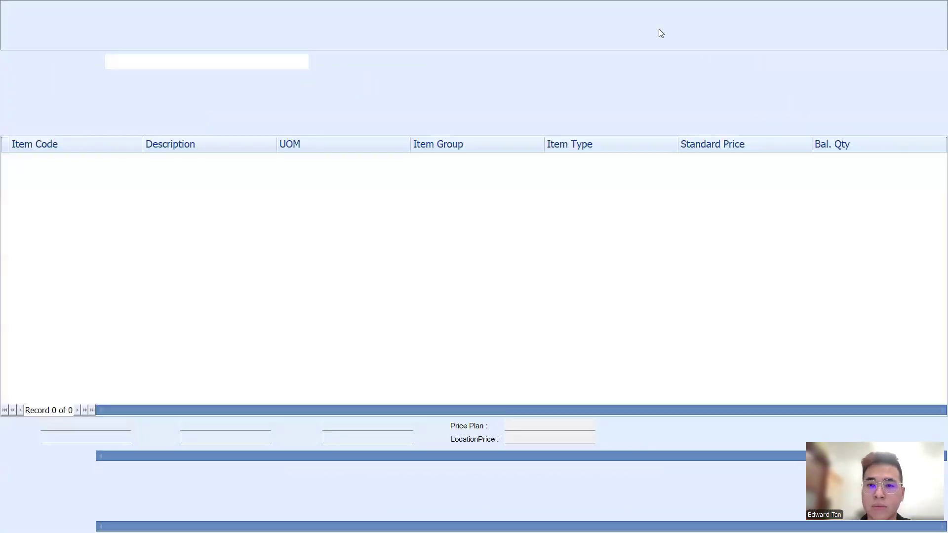
pyautogui.click(662, 27)
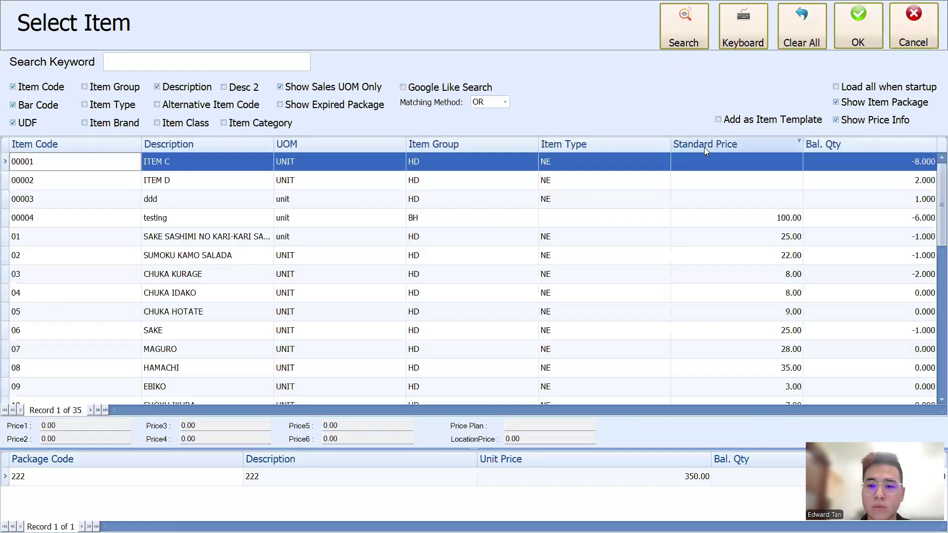
pyautogui.doubleClick(780, 222)
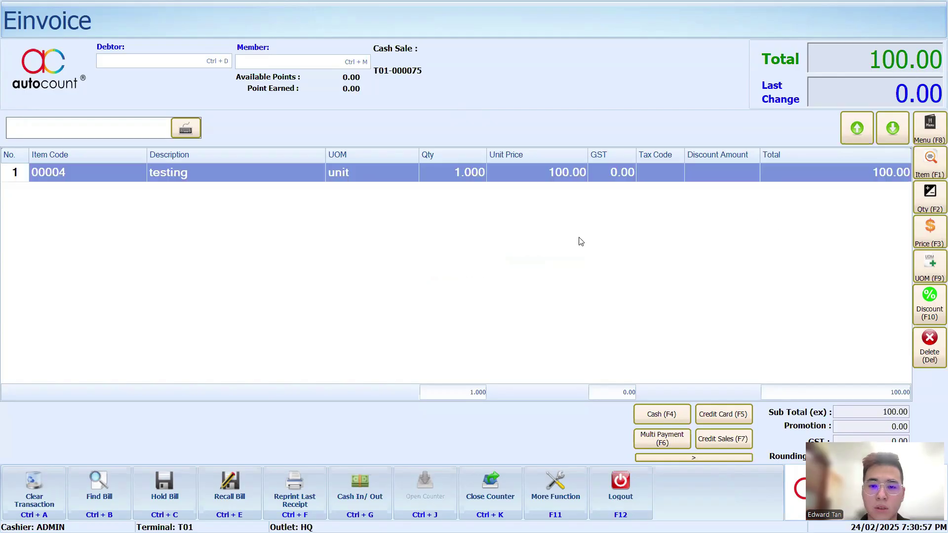
pyautogui.click(651, 414)
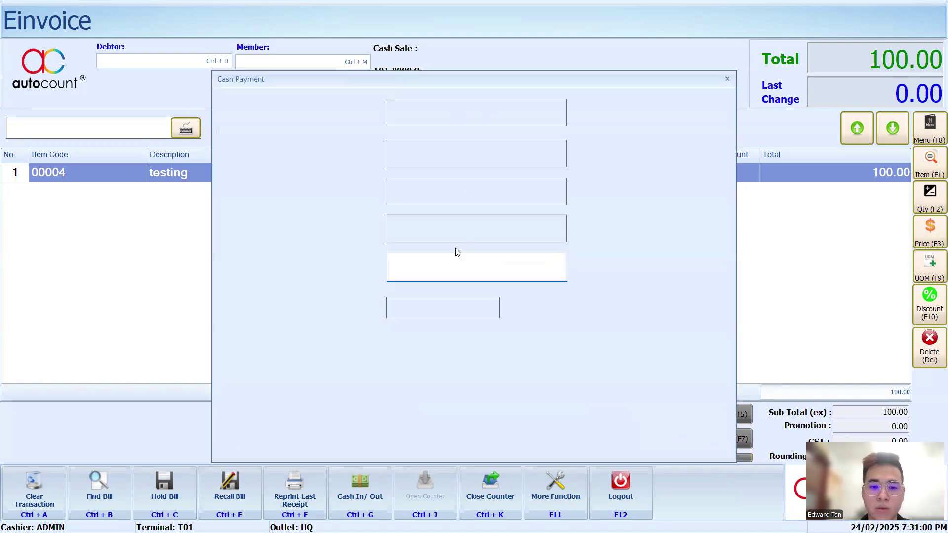
pyautogui.write('100')
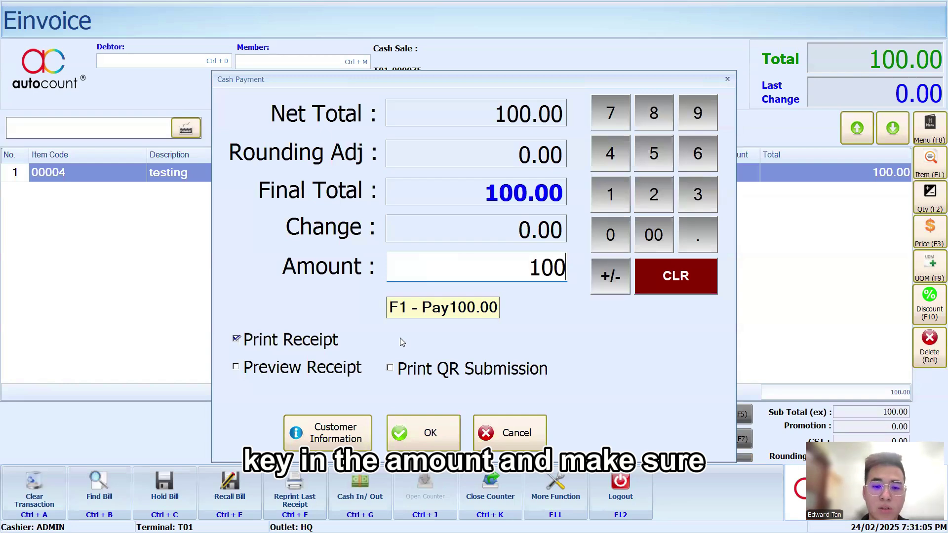
pyautogui.click(391, 369)
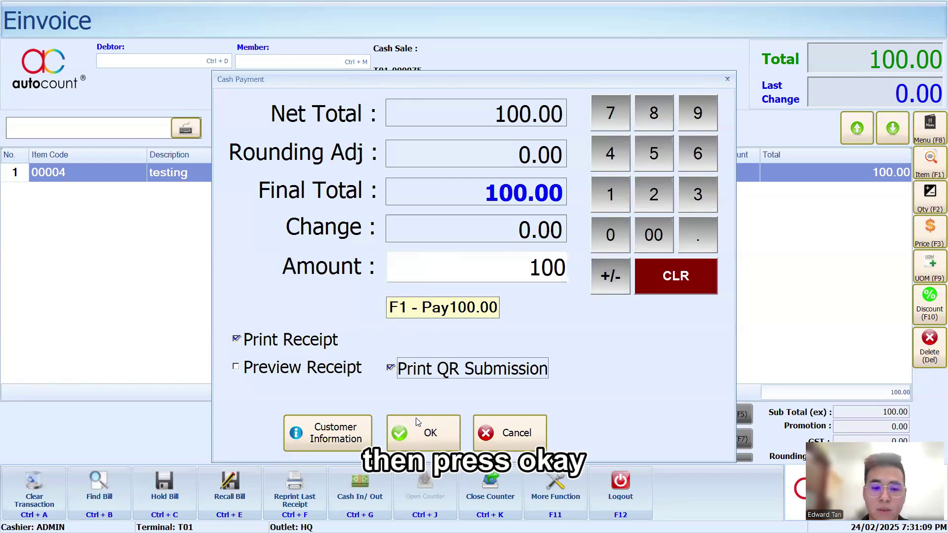
pyautogui.click(430, 433)
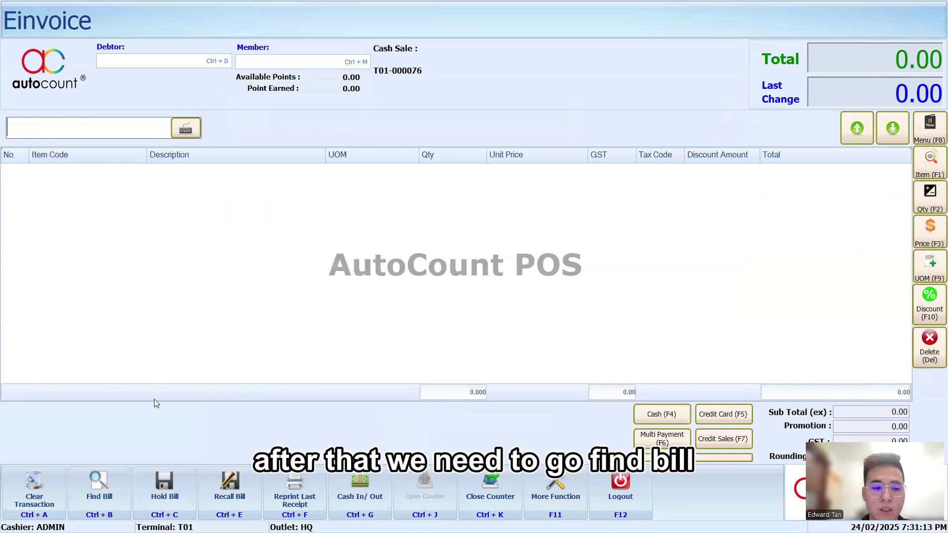
# Find bill T01-000075 in today's transactions and preview its receipt down to the e-Invoice QR code
pyautogui.click(99, 489)
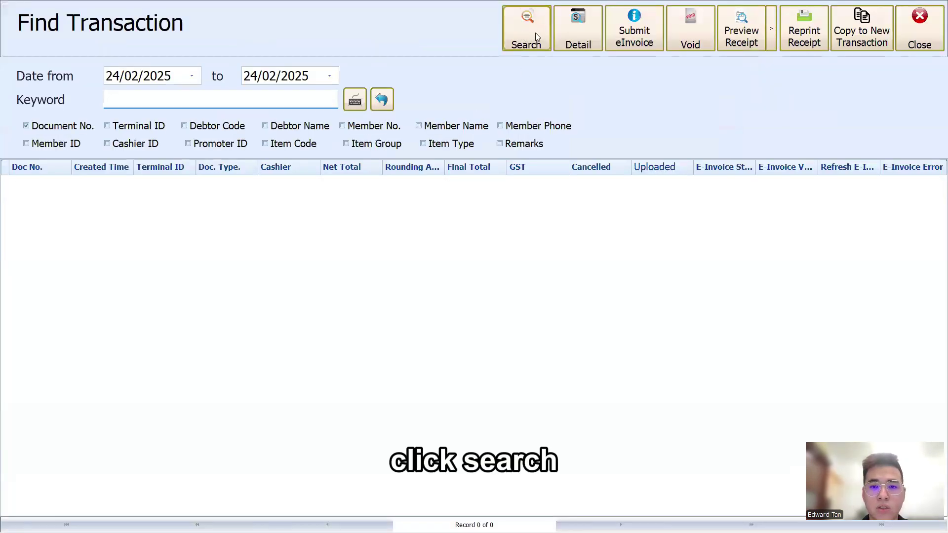
pyautogui.click(535, 32)
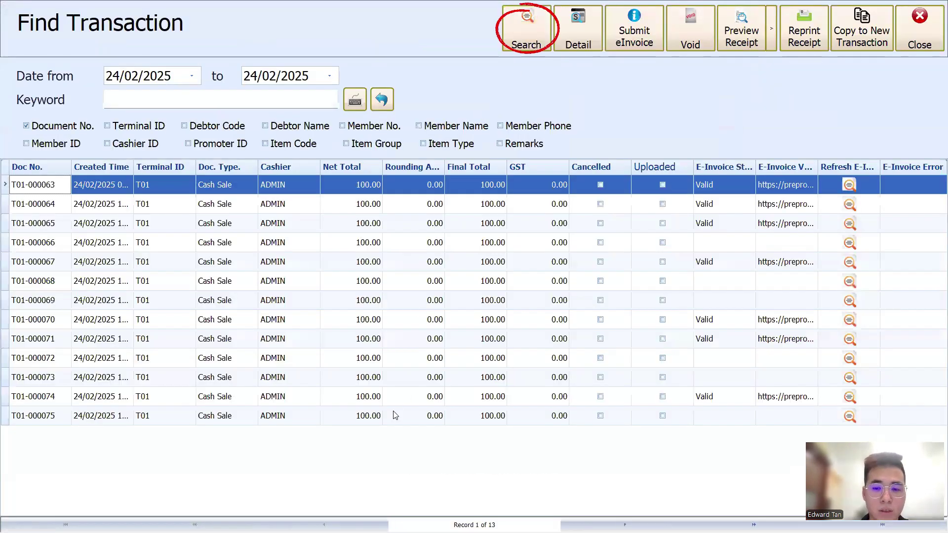
pyautogui.click(395, 416)
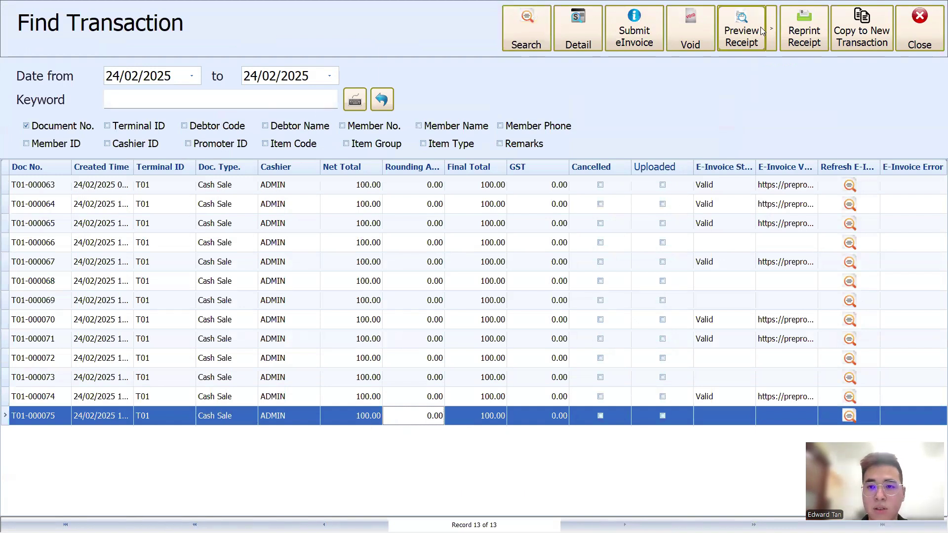
pyautogui.click(746, 32)
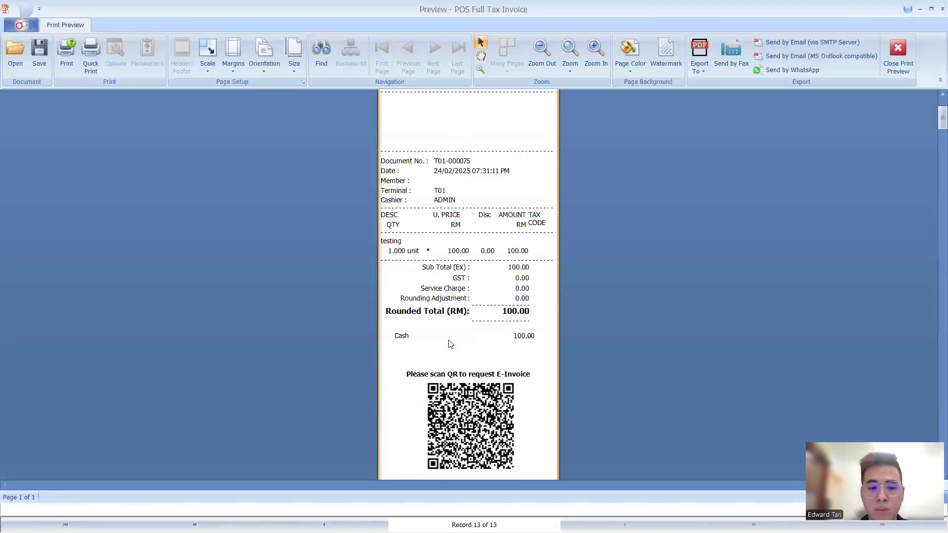
pyautogui.scroll(-1, 434, 347)
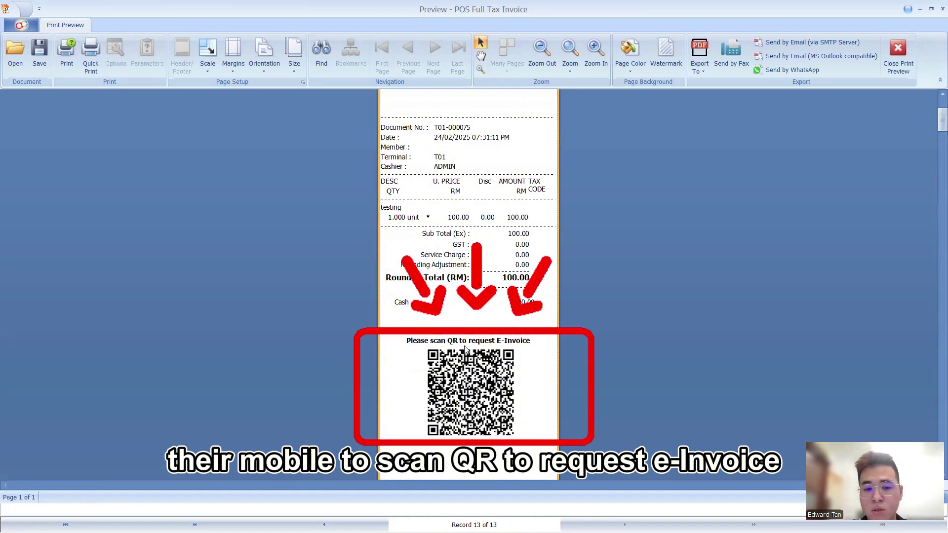
pyautogui.scroll(-1, 492, 348)
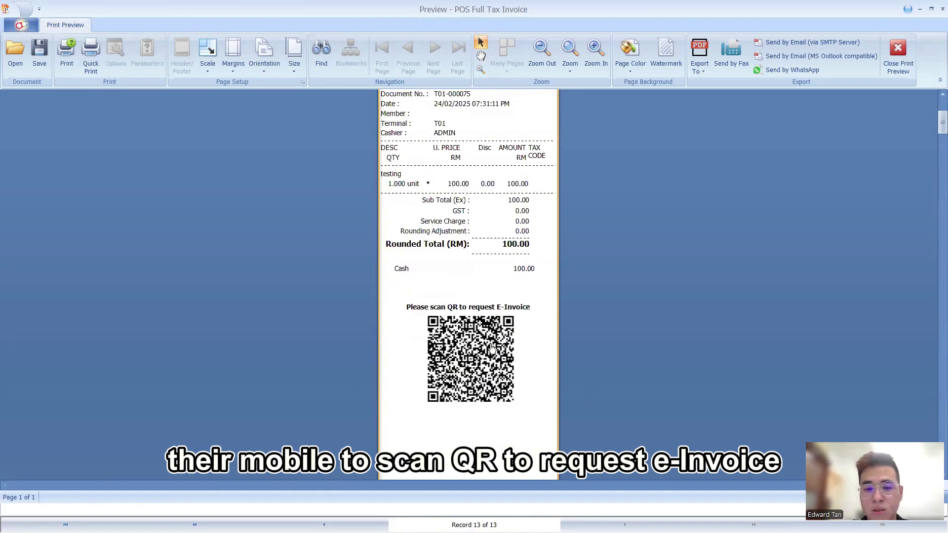
# Open the e-Invoice request page from the QR code and enter the buyer's name and saved email
pyautogui.click(479, 344)
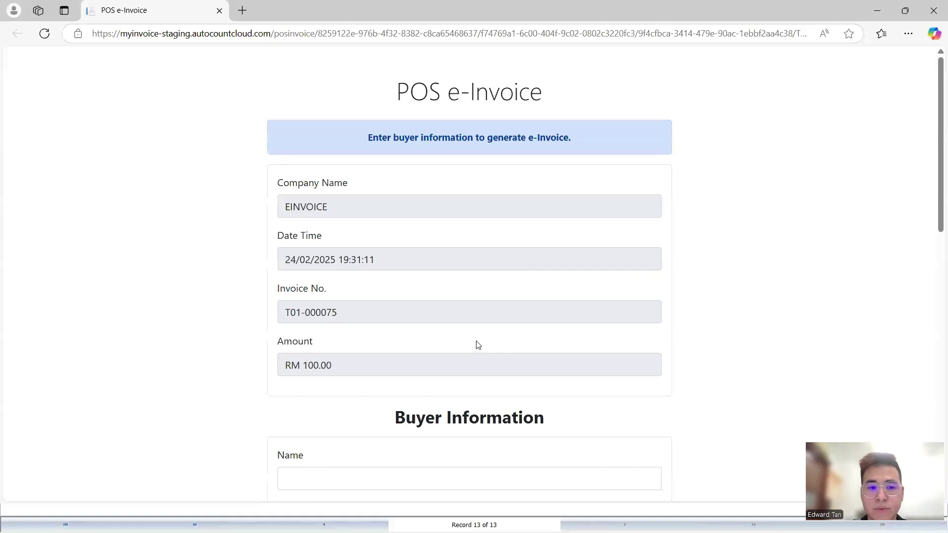
pyautogui.scroll(-4, 474, 334)
pyautogui.scroll(-1, 396, 301)
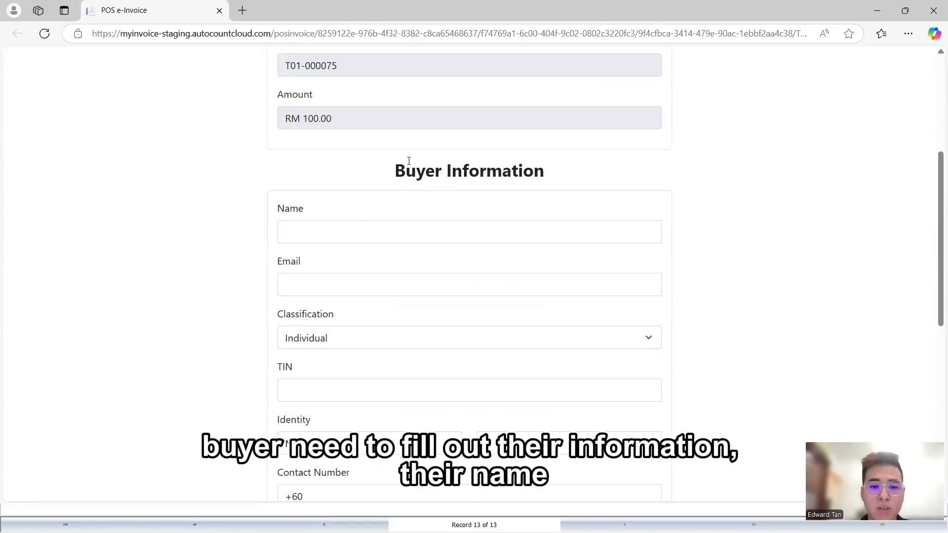
pyautogui.click(339, 239)
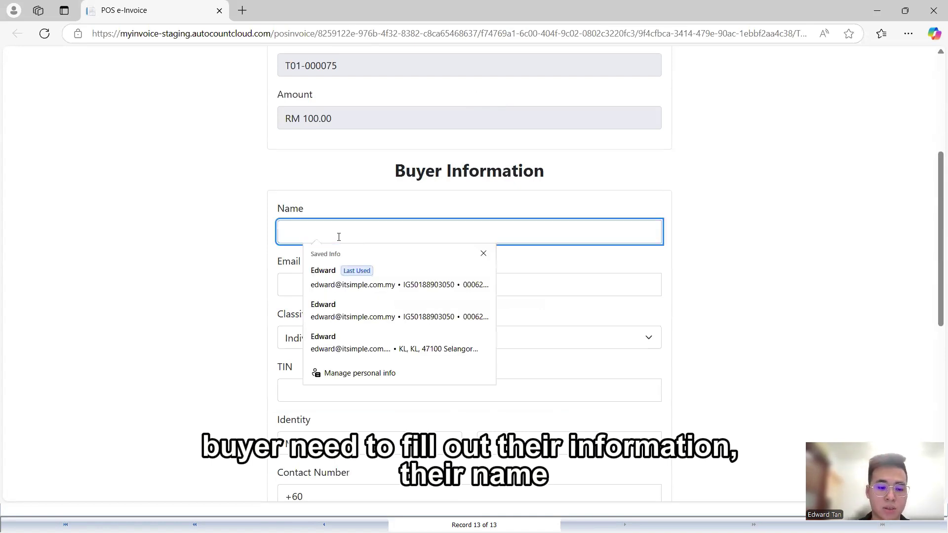
pyautogui.write('Edward')
pyautogui.press('Tab')
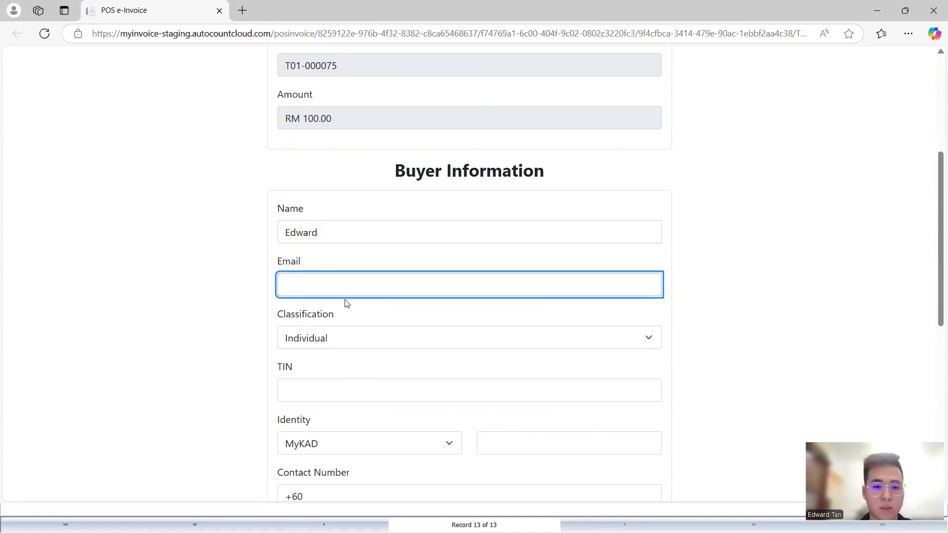
pyautogui.press('Down')
pyautogui.press('Down')
pyautogui.press('Return')
pyautogui.press('Tab')
pyautogui.press('Down')
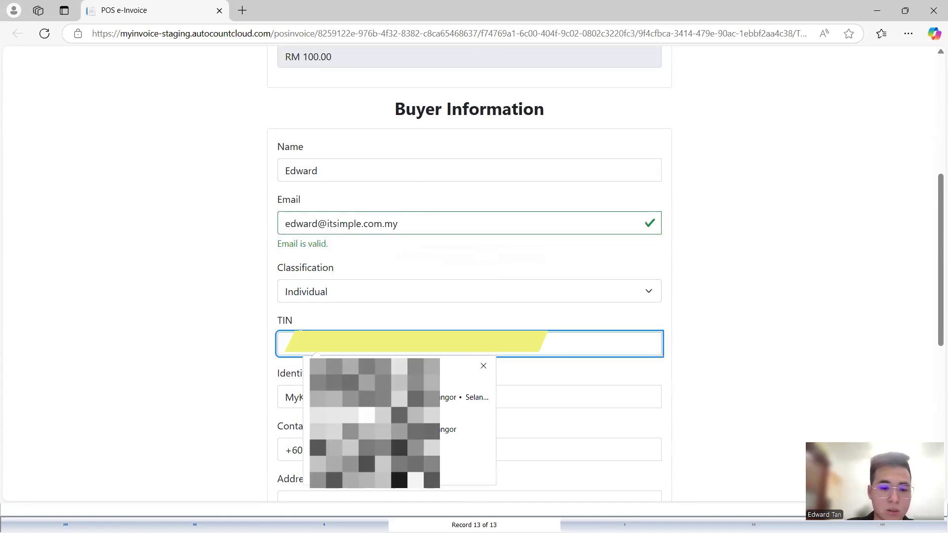
pyautogui.press('Down')
pyautogui.press('Escape')
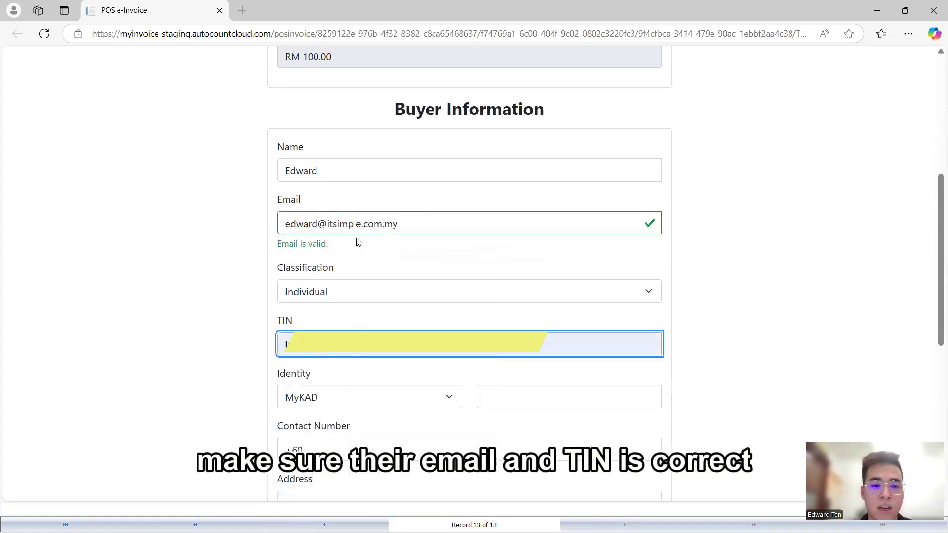
# Fill in the buyer's saved identity and address details plus their contact number, then scroll down to Submit
pyautogui.scroll(-2, 365, 252)
pyautogui.click(522, 270)
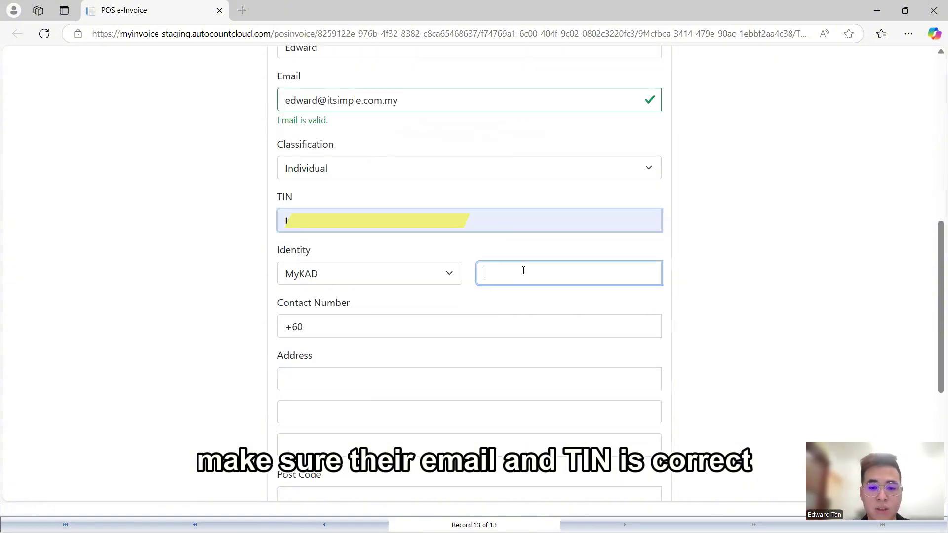
pyautogui.press('Down')
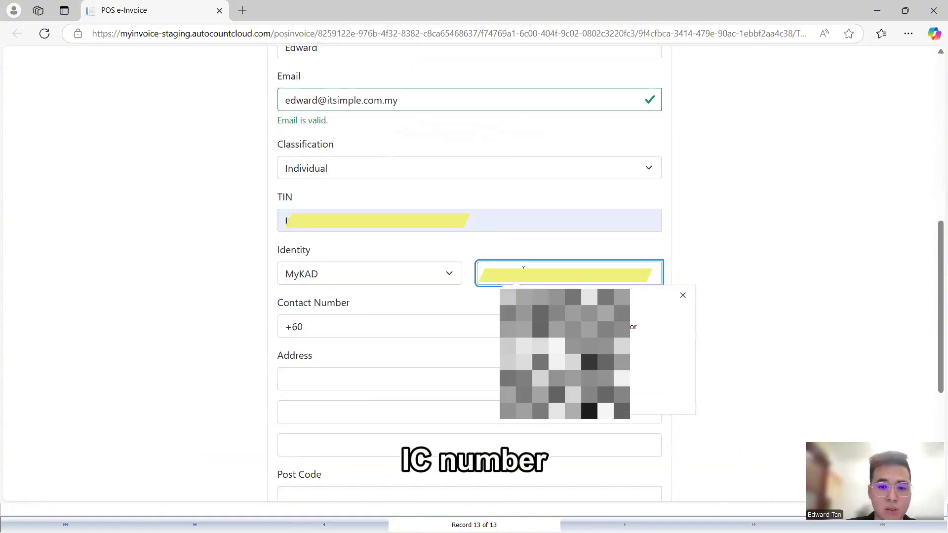
pyautogui.press('Return')
pyautogui.click(340, 333)
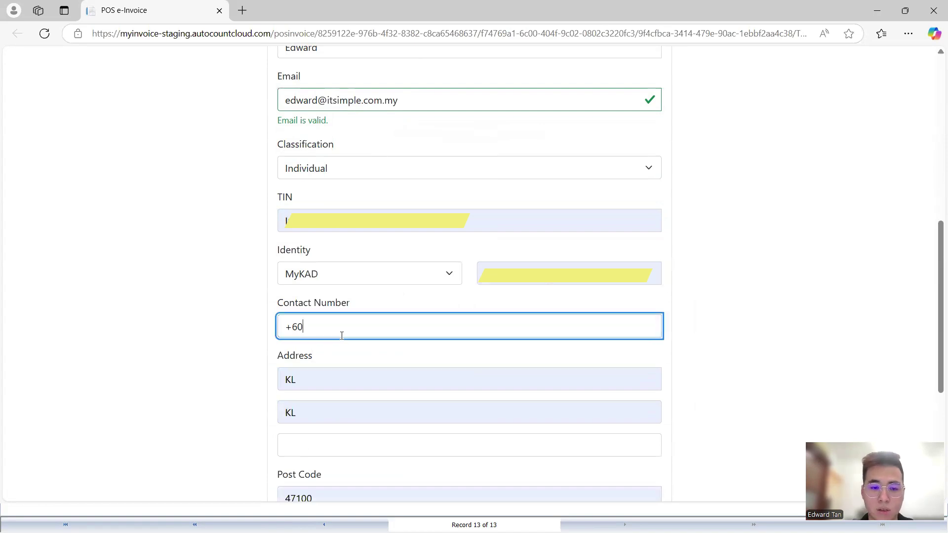
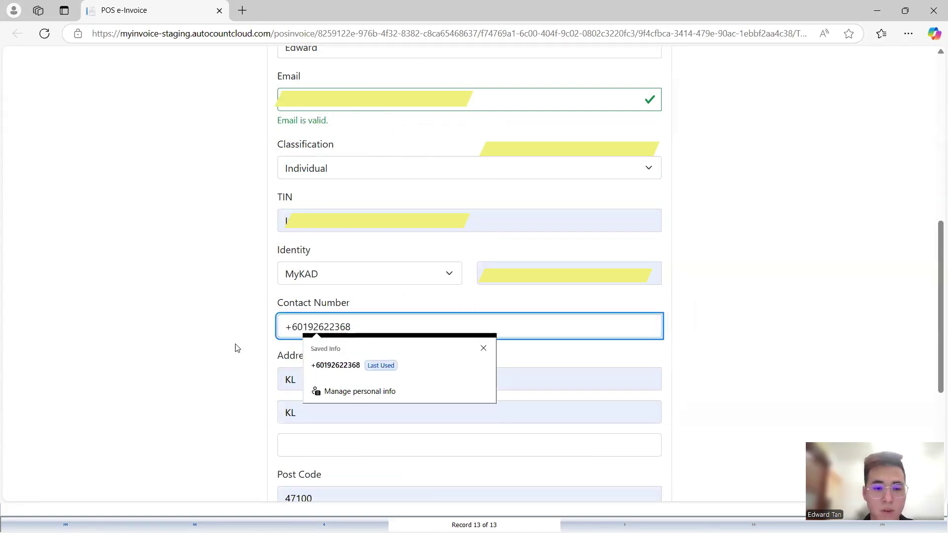
pyautogui.click(272, 341)
pyautogui.scroll(-3, 306, 297)
pyautogui.scroll(-1, 319, 295)
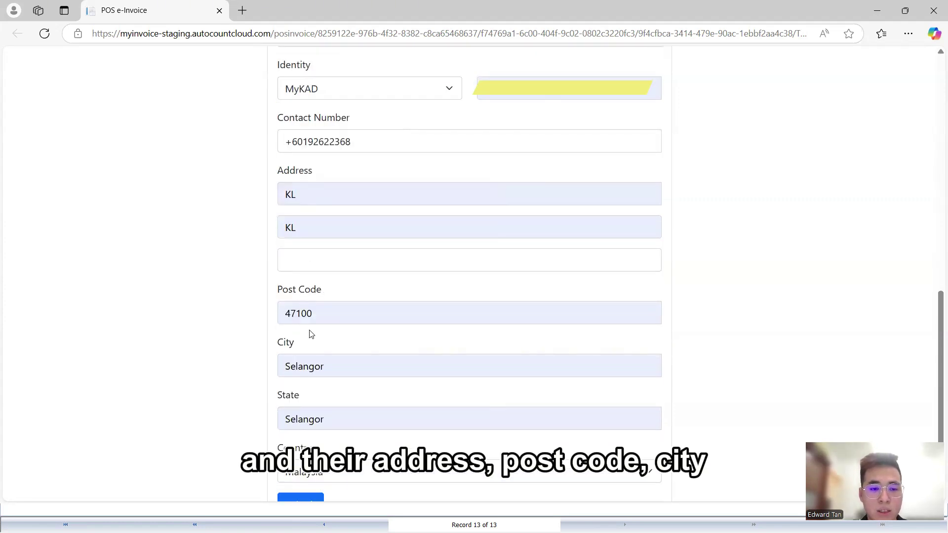
pyautogui.scroll(-1, 311, 365)
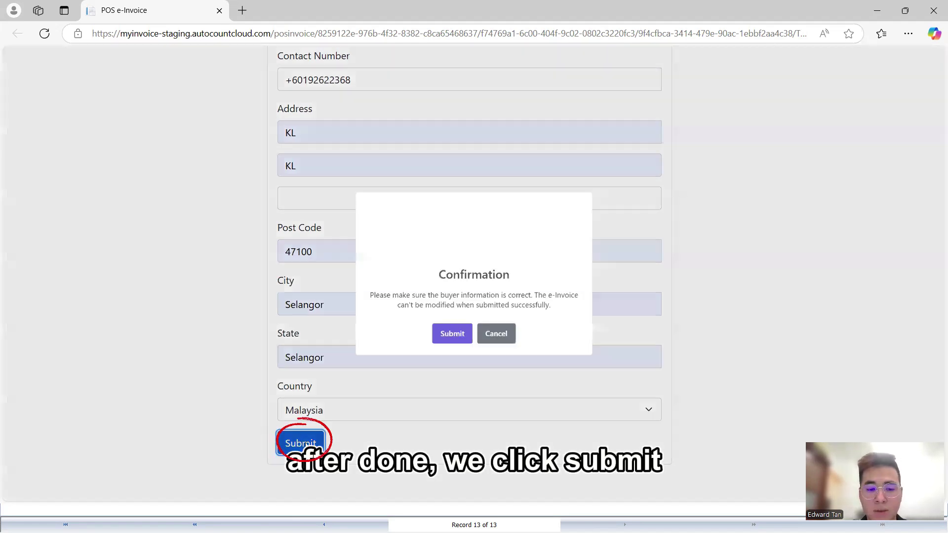
# Submit and confirm the buyer details for T01-000075, then refresh to show 'E-Invoice submitted successfully.'
pyautogui.click(303, 444)
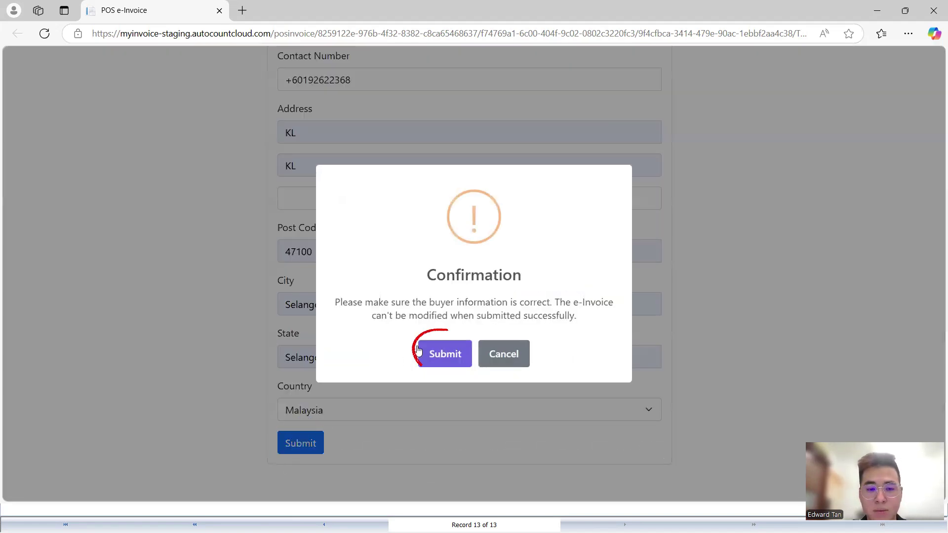
pyautogui.click(436, 363)
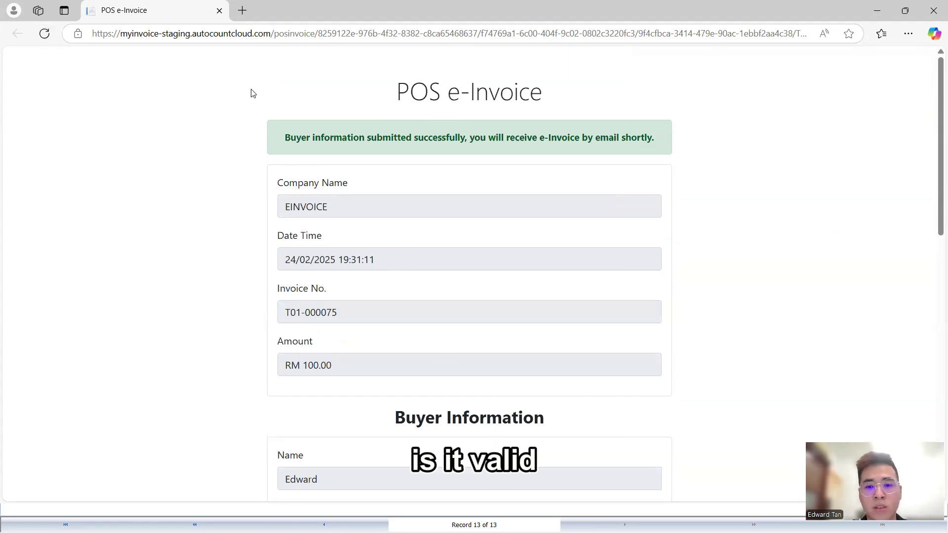
pyautogui.click(45, 35)
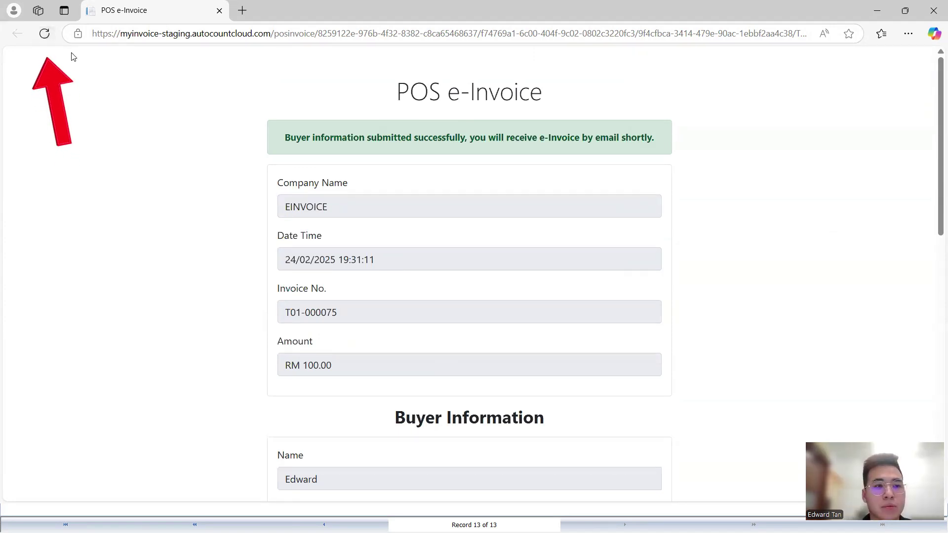
pyautogui.click(51, 37)
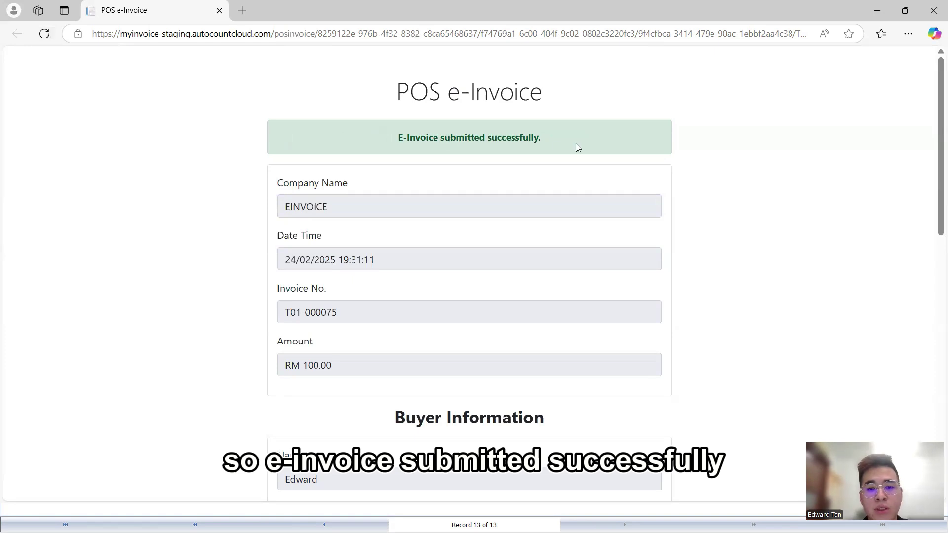
# Return to AutoCount POS, re-search transactions, and widen the validation link column for T01-000075
pyautogui.press('super')
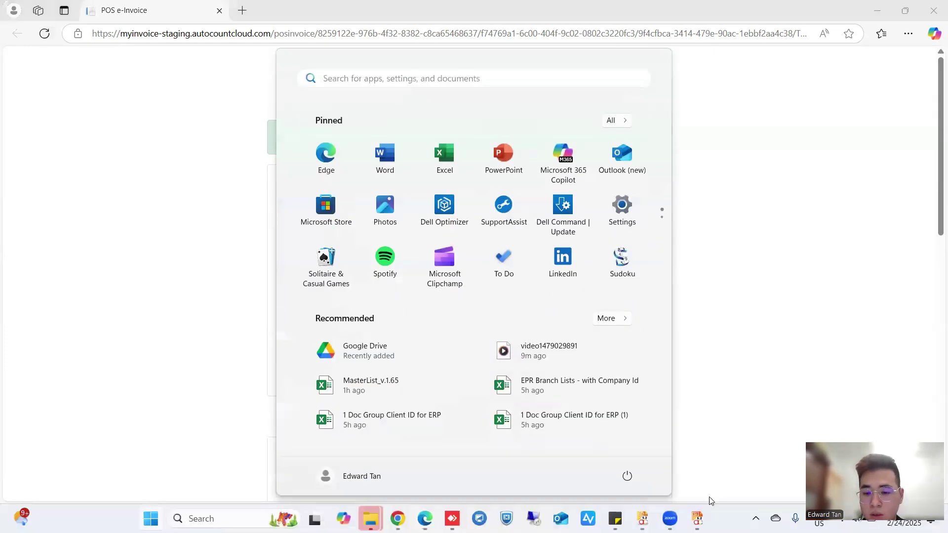
pyautogui.moveTo(708, 515)
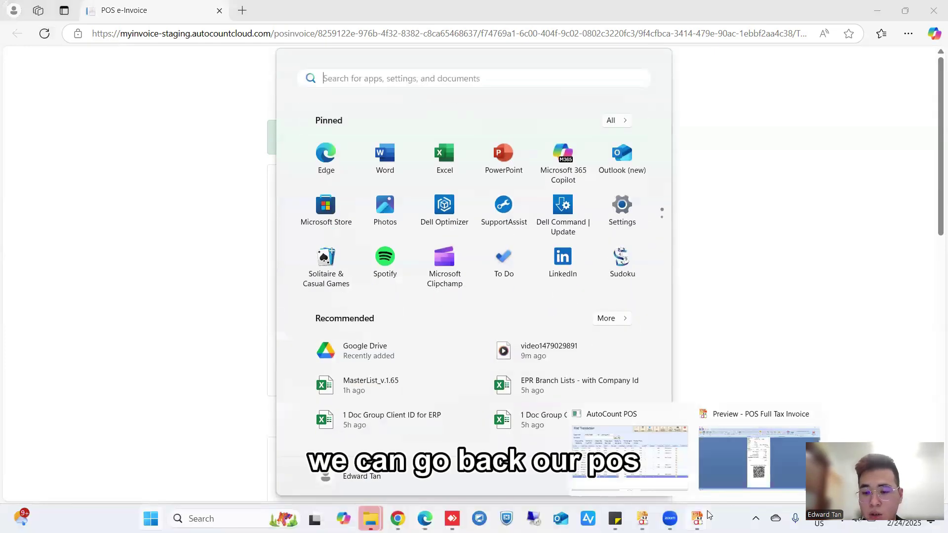
pyautogui.click(678, 477)
pyautogui.click(899, 71)
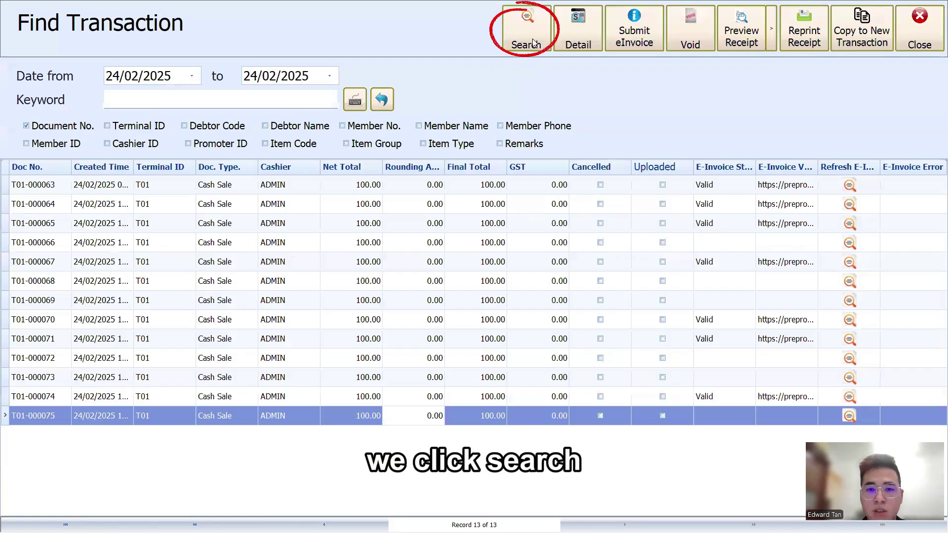
pyautogui.click(533, 43)
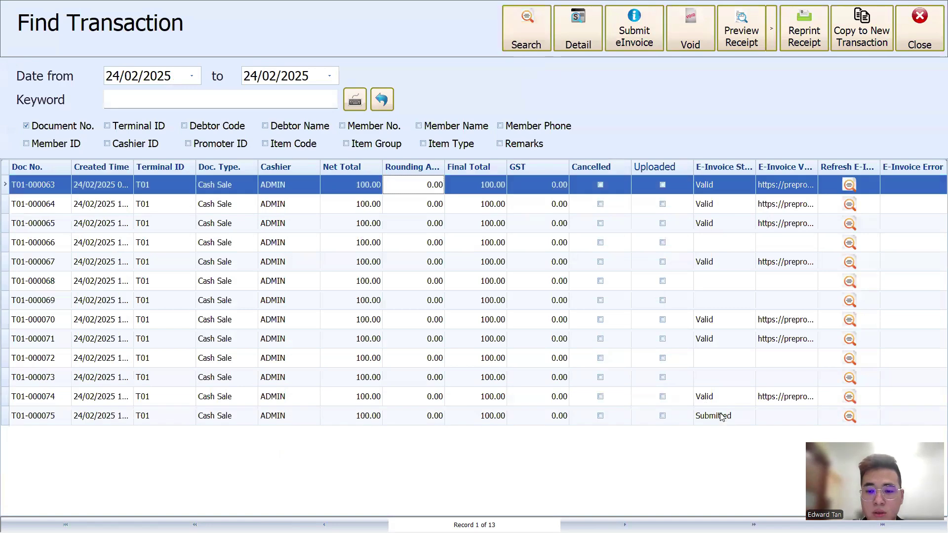
pyautogui.click(708, 419)
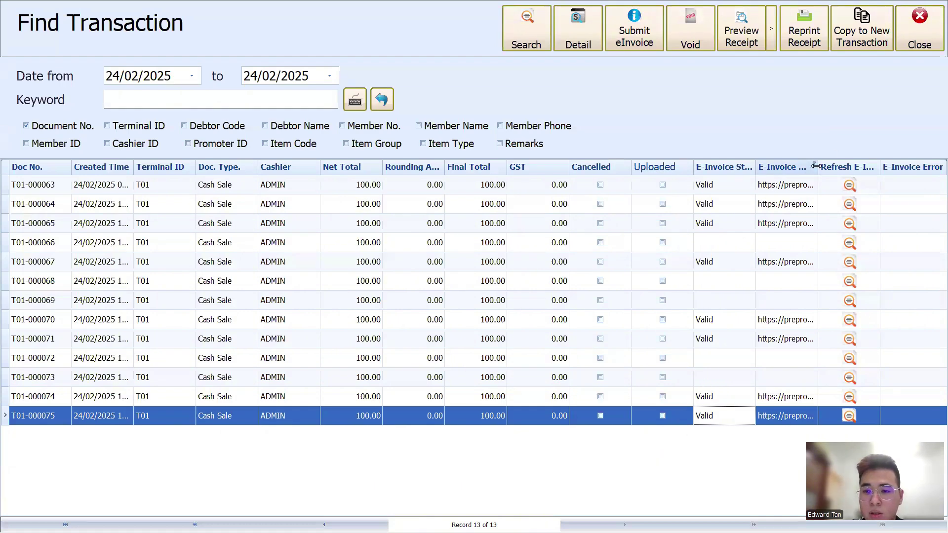
pyautogui.moveTo(818, 167); pyautogui.dragTo(873, 167)
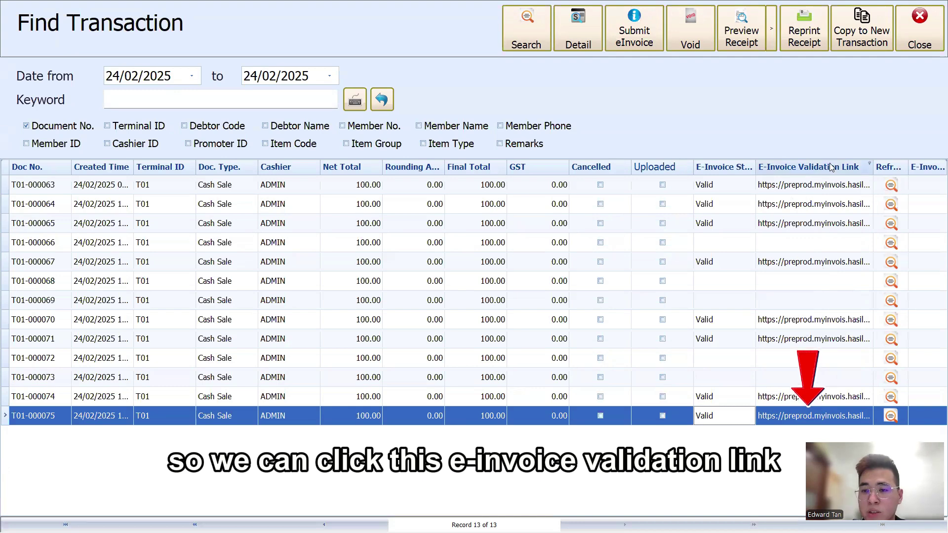
pyautogui.click(799, 416)
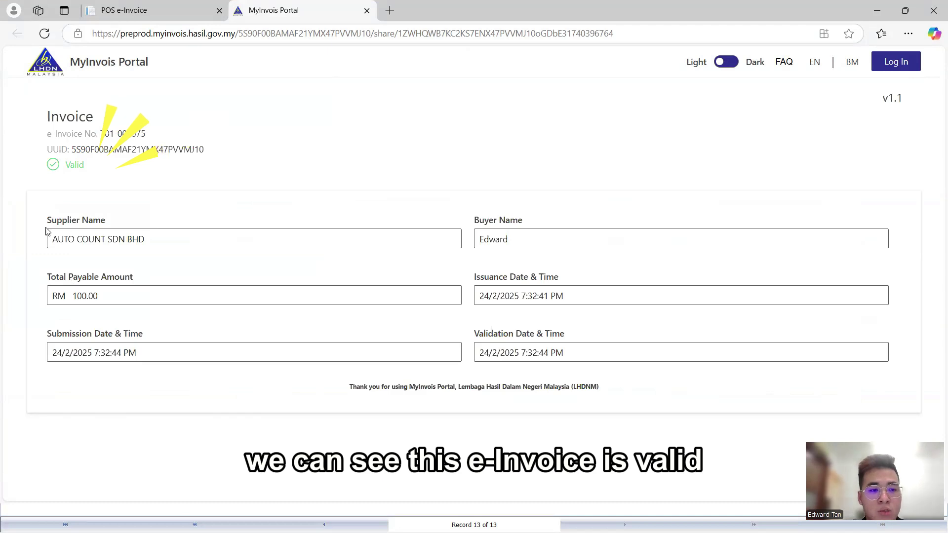
pyautogui.click(933, 12)
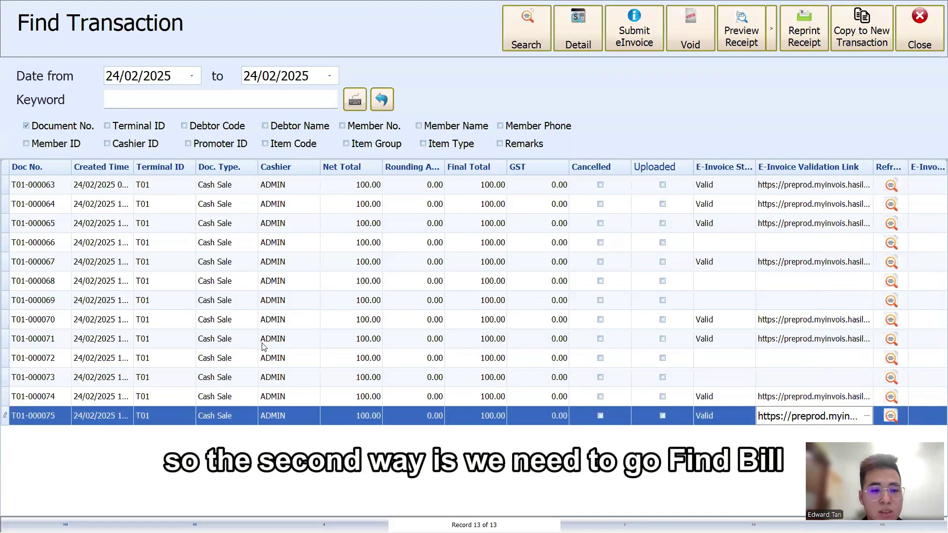
# Reopen Find Bill, list today's transactions and select unsubmitted cash sale T01-000072
pyautogui.click(918, 46)
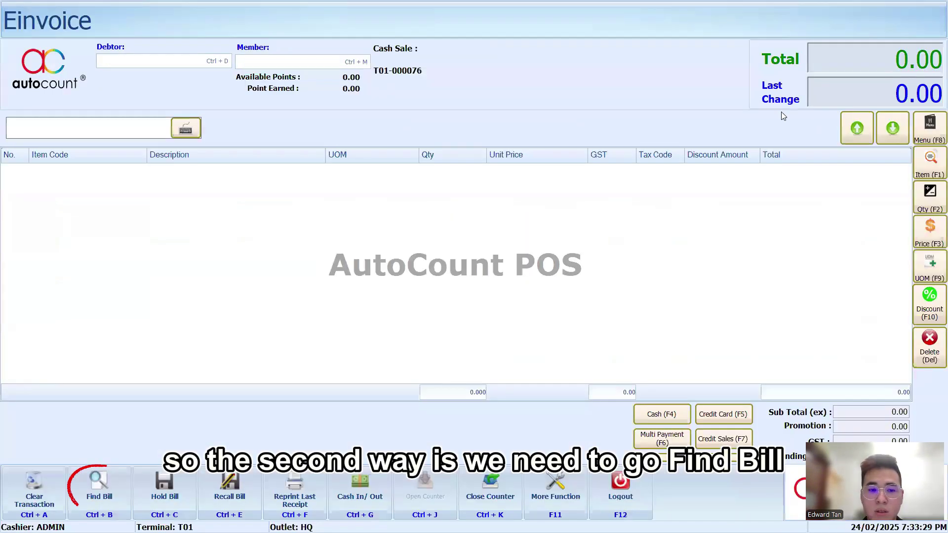
pyautogui.click(96, 477)
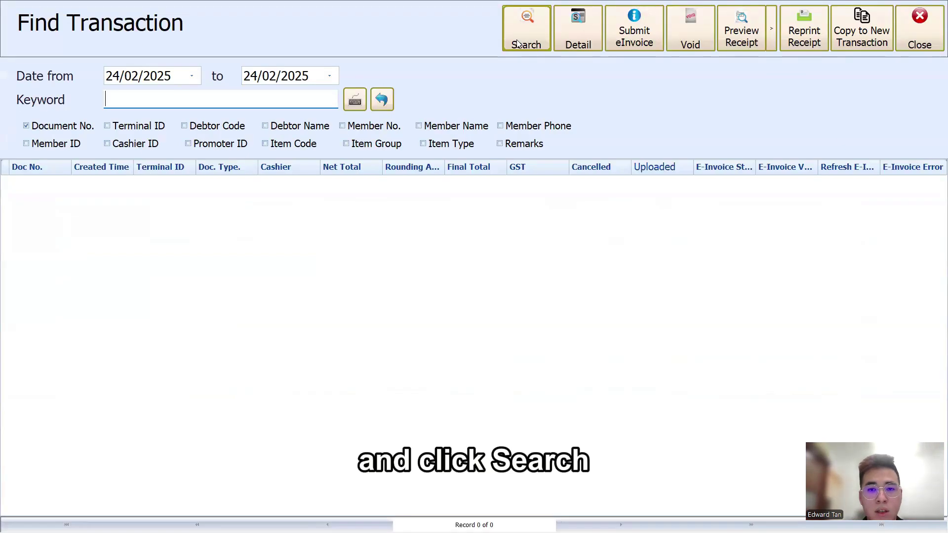
pyautogui.click(517, 43)
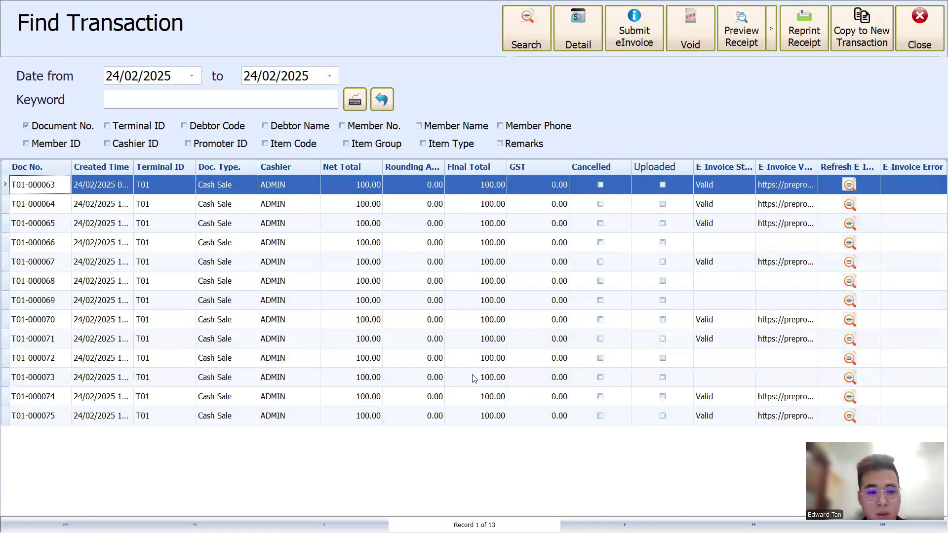
pyautogui.click(69, 359)
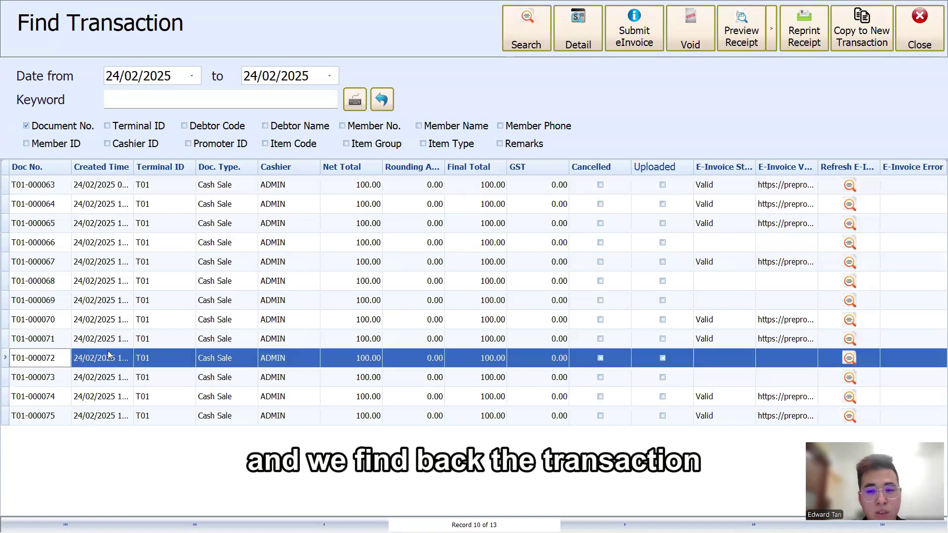
# Submit an e-Invoice for T01-000072 with Submit E-Invoice? ticked in Customer Information
pyautogui.click(629, 45)
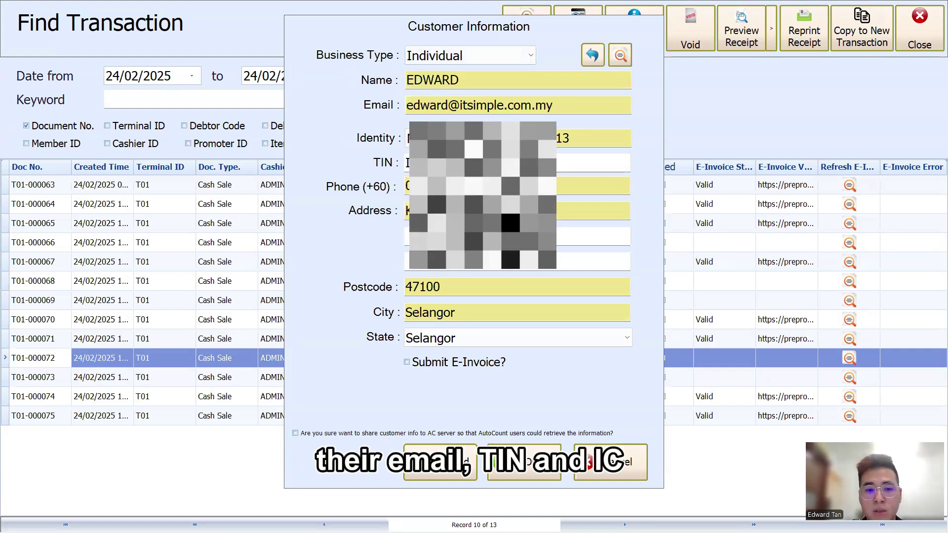
pyautogui.click(406, 364)
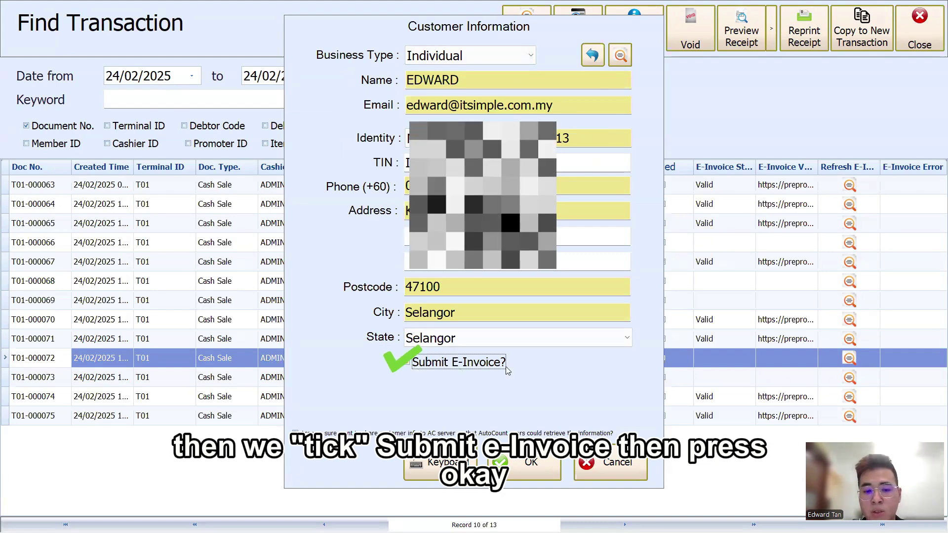
pyautogui.click(499, 461)
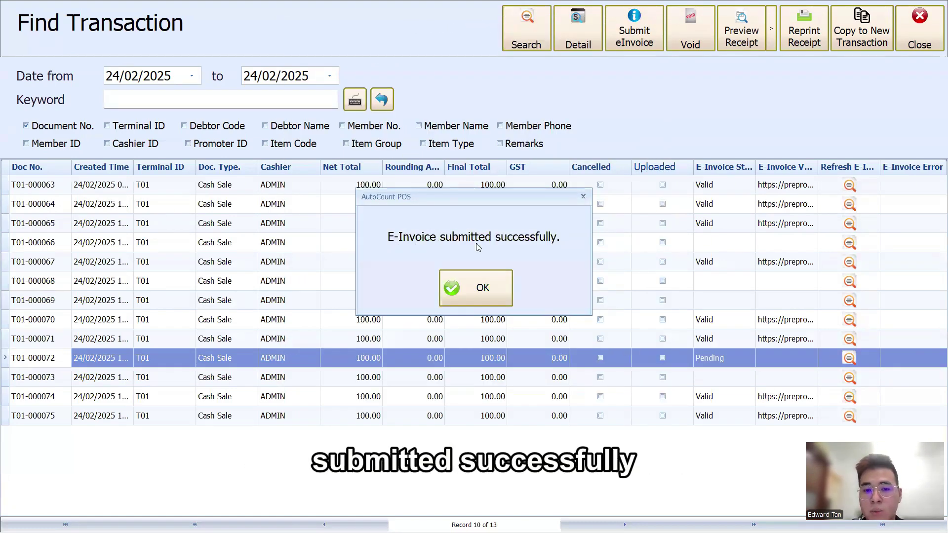
pyautogui.click(493, 290)
# Refresh T01-000072's e-Invoice status to Valid and widen the E-Invoice Status column
pyautogui.click(848, 361)
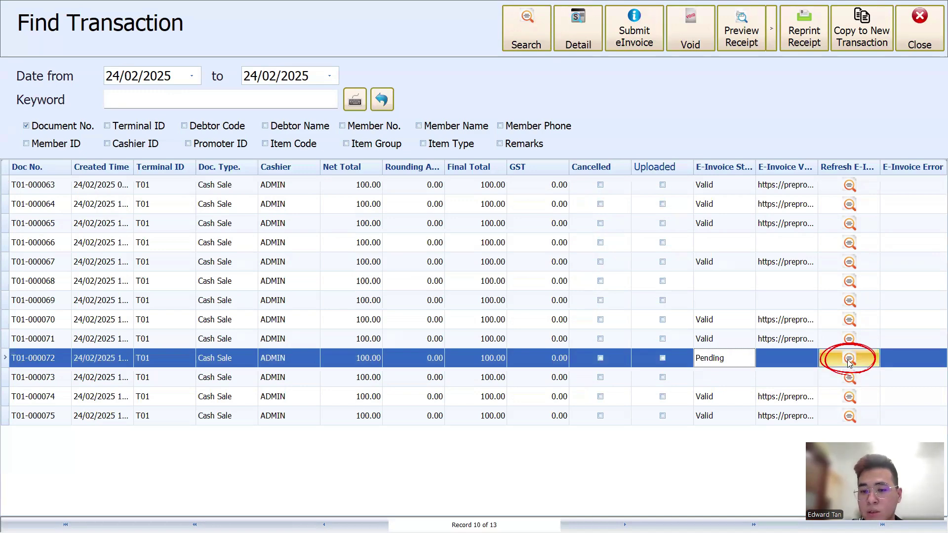
pyautogui.click(849, 360)
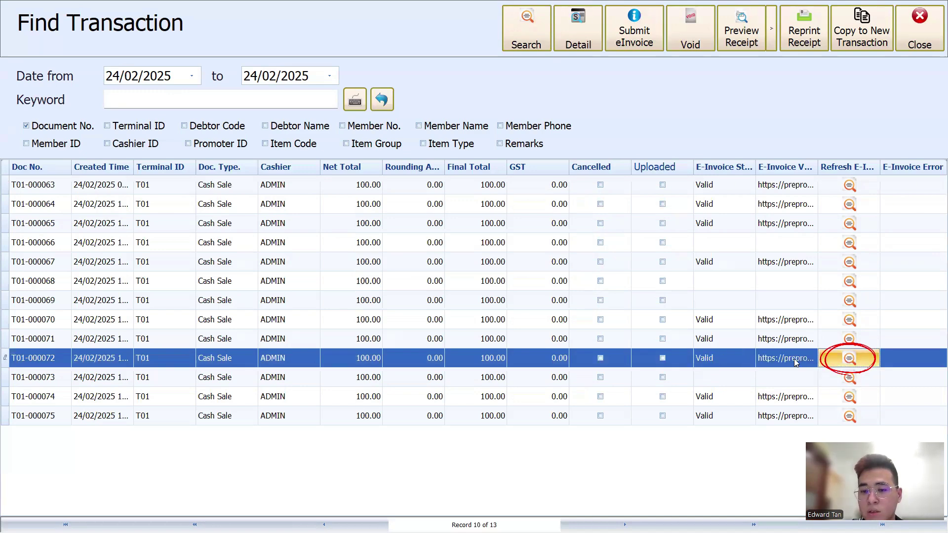
pyautogui.click(726, 361)
pyautogui.moveTo(785, 168); pyautogui.dragTo(880, 168)
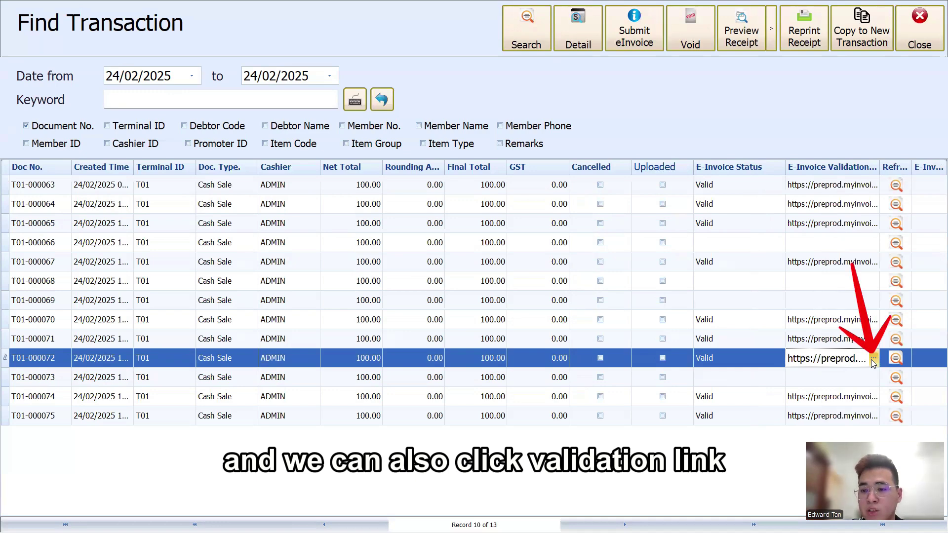
# Open T01-000072's validation link to view its Valid RM 100.00 page on MyInvois
pyautogui.click(873, 363)
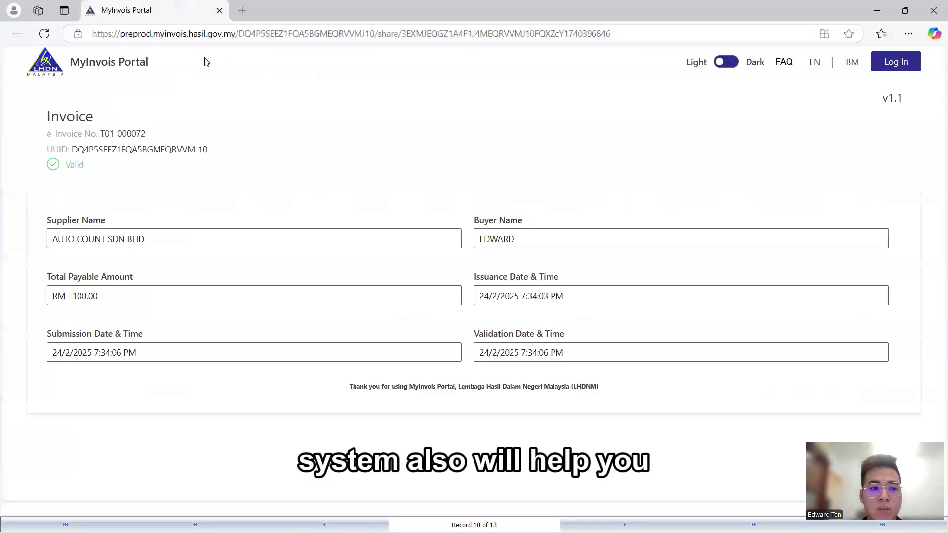